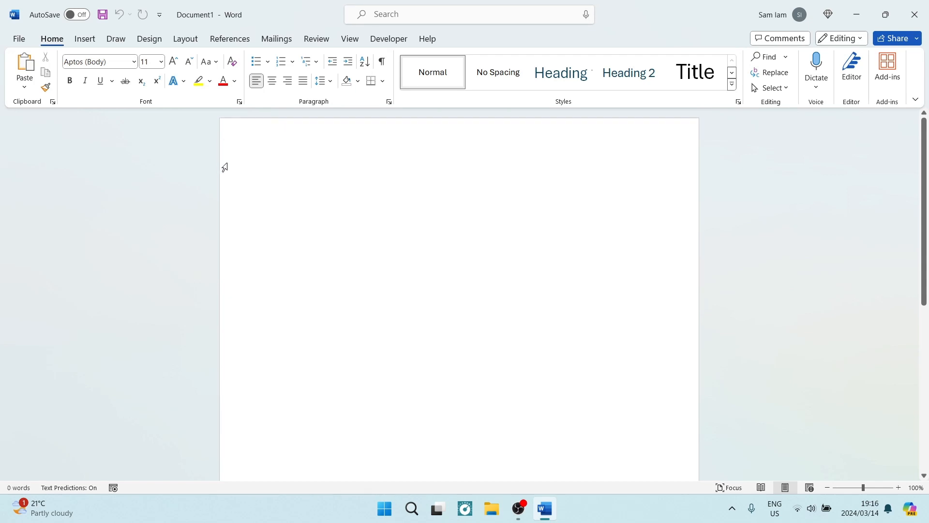
Insert the open-book picture 89946641 from the Downloads folder on this device into the blank document.
left_click(86, 43)
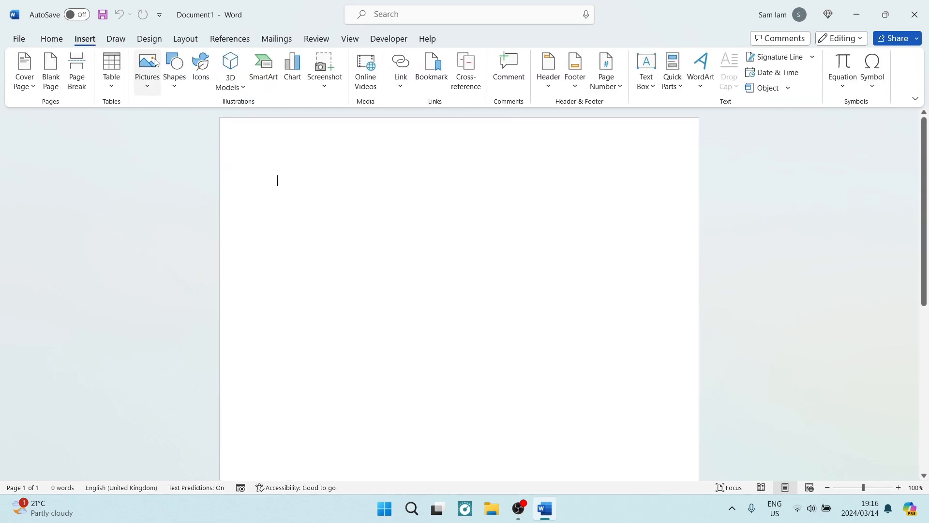
left_click(147, 75)
left_click(168, 124)
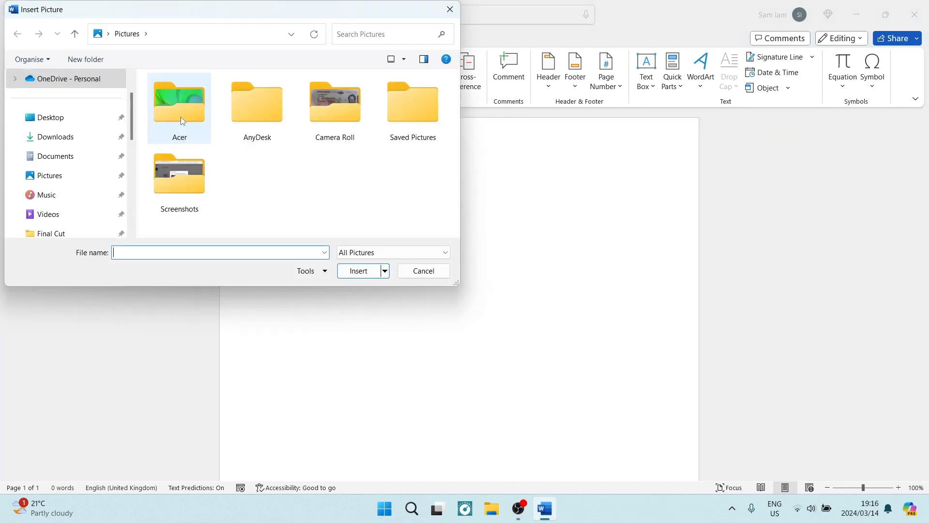
left_click(92, 137)
left_click(191, 161)
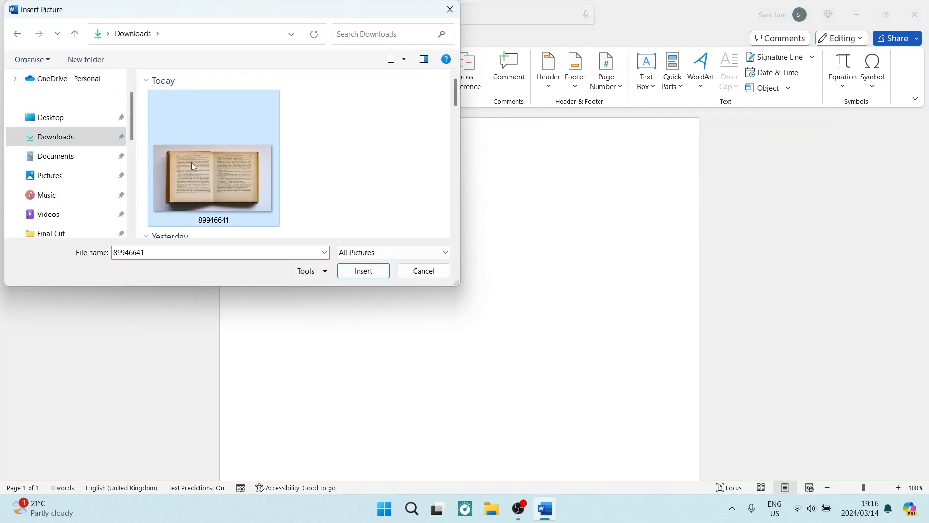
left_click(360, 272)
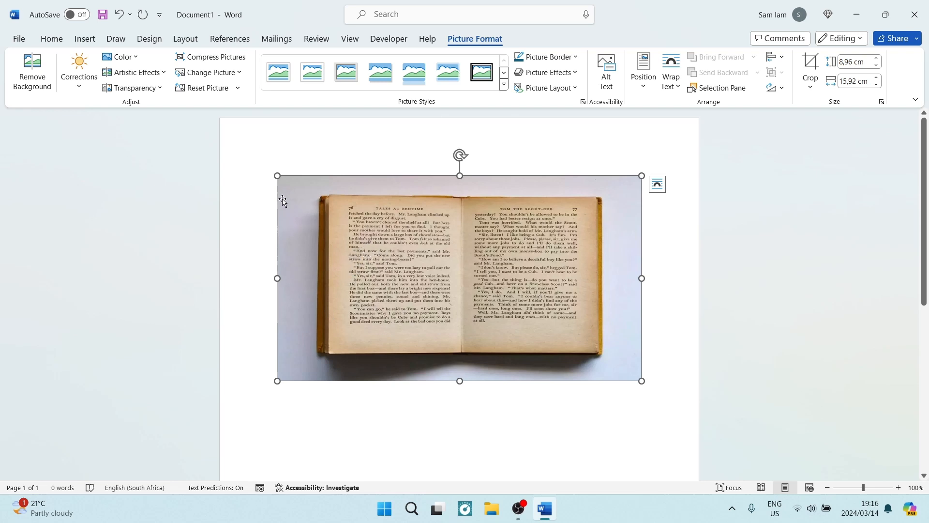
Enlarge the book picture to about 10.33 × 18.37 cm and centre it horizontally on the page with Tight text wrapping.
left_click_drag(277, 175, 219, 142)
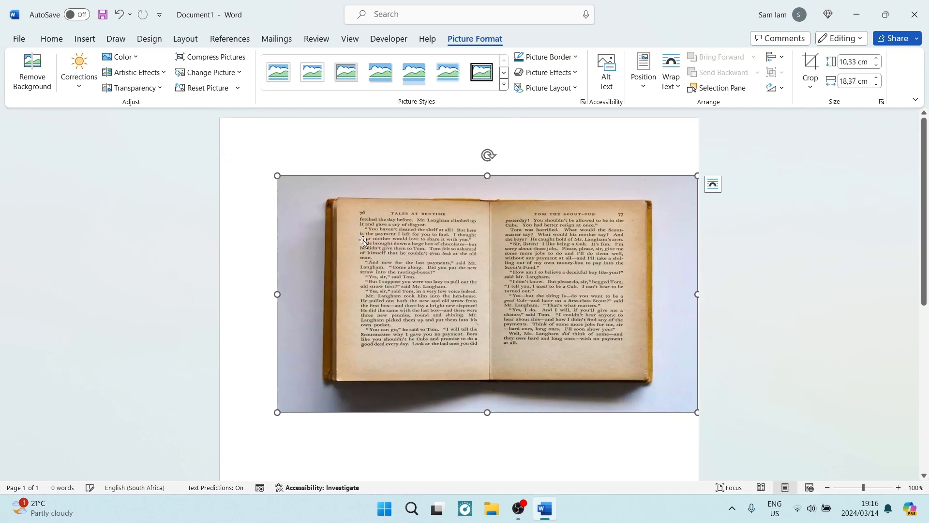
left_click(713, 184)
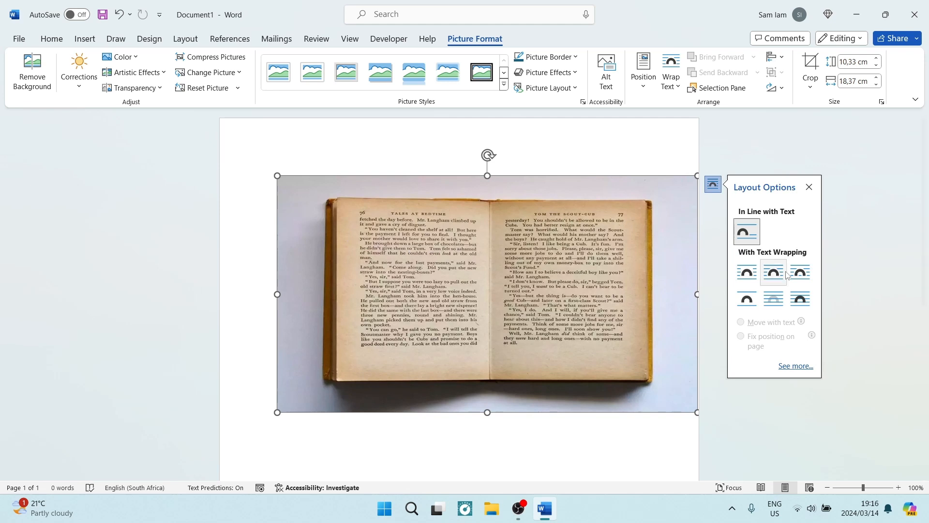
left_click(809, 186)
left_click_drag(506, 267, 476, 255)
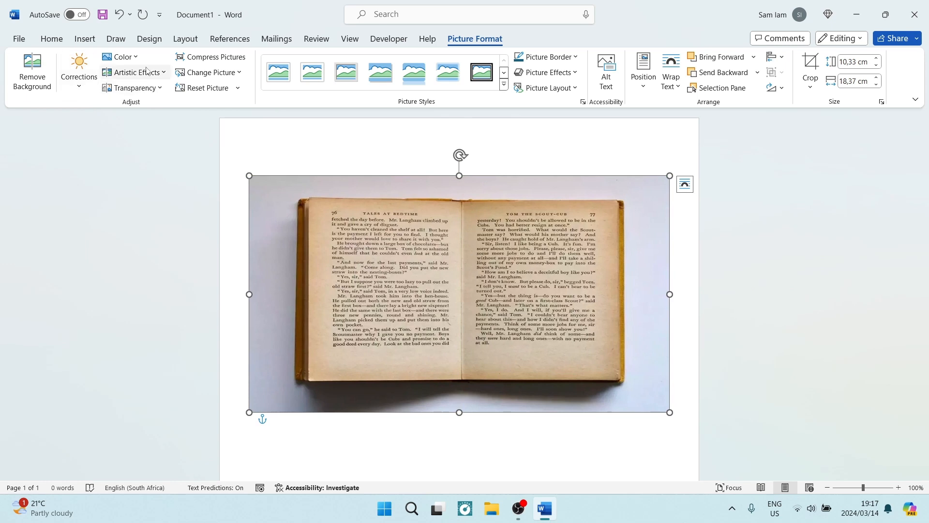
Apply Narrow page margins and enlarge the book picture to span the full page width, about 11.81 × 21 cm.
left_click(184, 42)
left_click(26, 70)
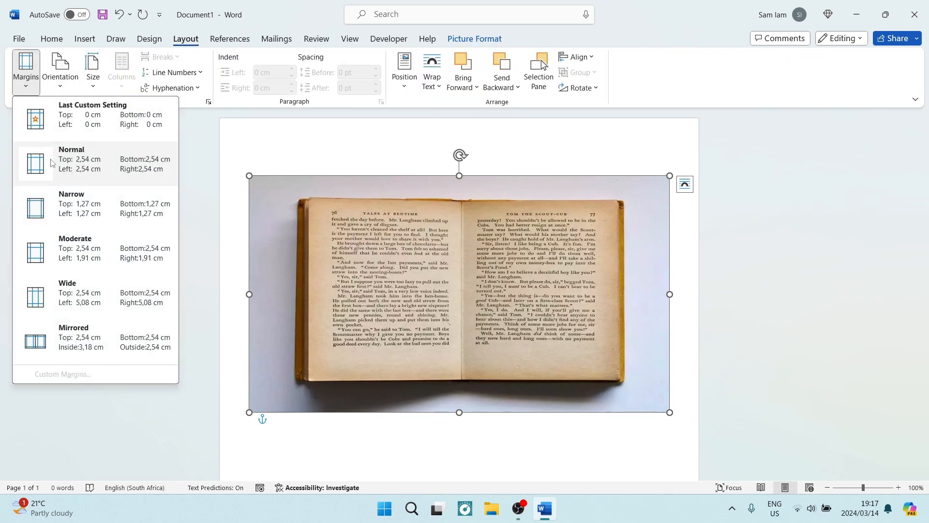
left_click(66, 208)
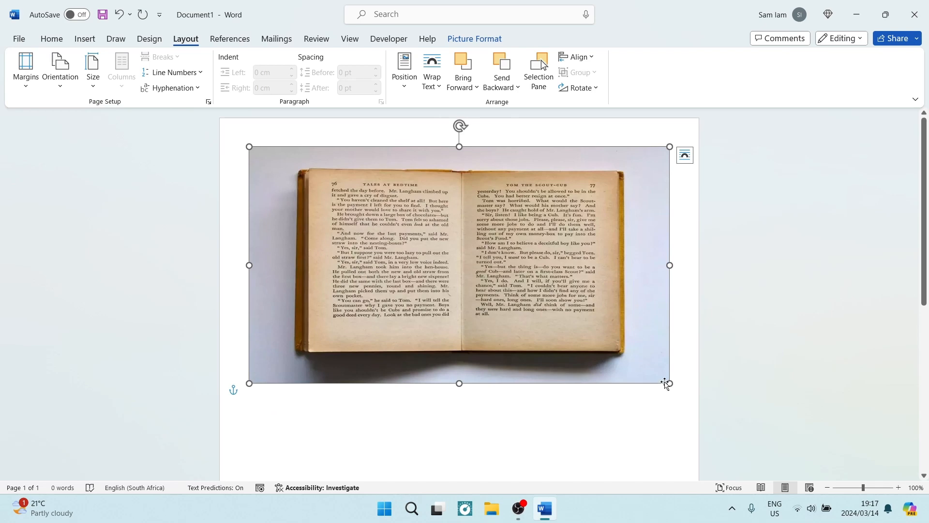
left_click_drag(666, 384, 688, 404)
left_click_drag(245, 406, 221, 417)
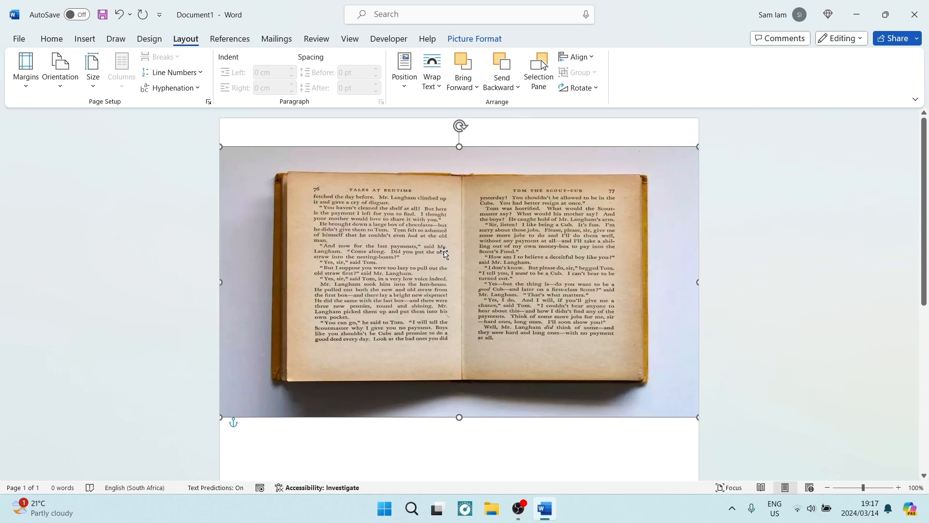
left_click(470, 43)
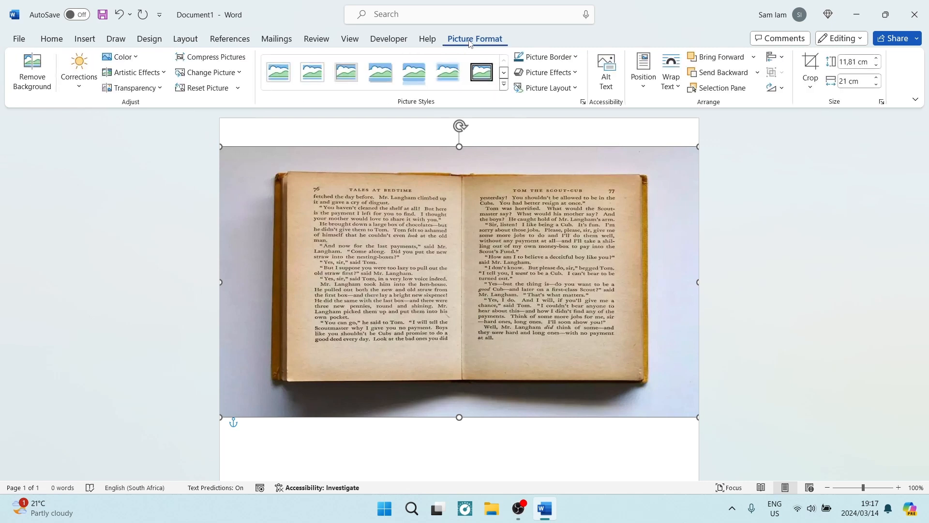
left_click(79, 82)
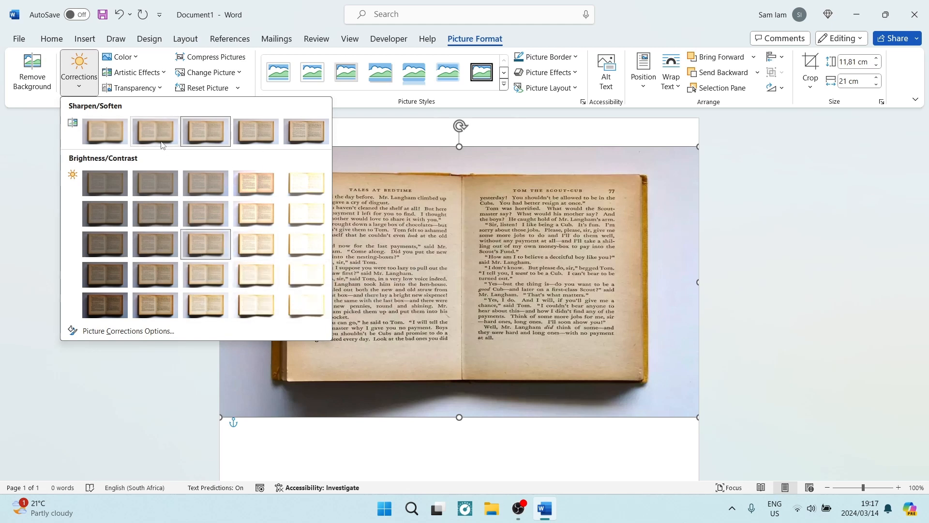
left_click(32, 193)
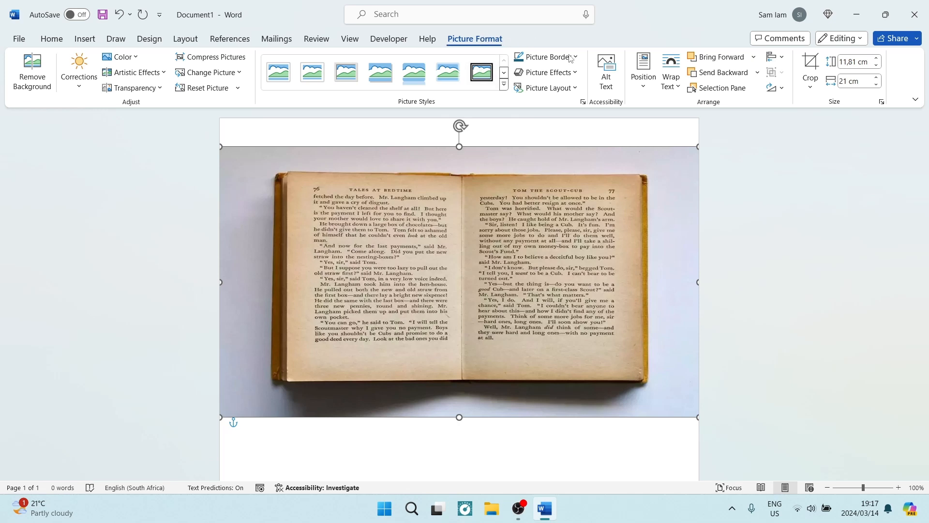
Crop the picture to the printed text on the two book pages, about 6.71 × 13.97 cm.
left_click(810, 65)
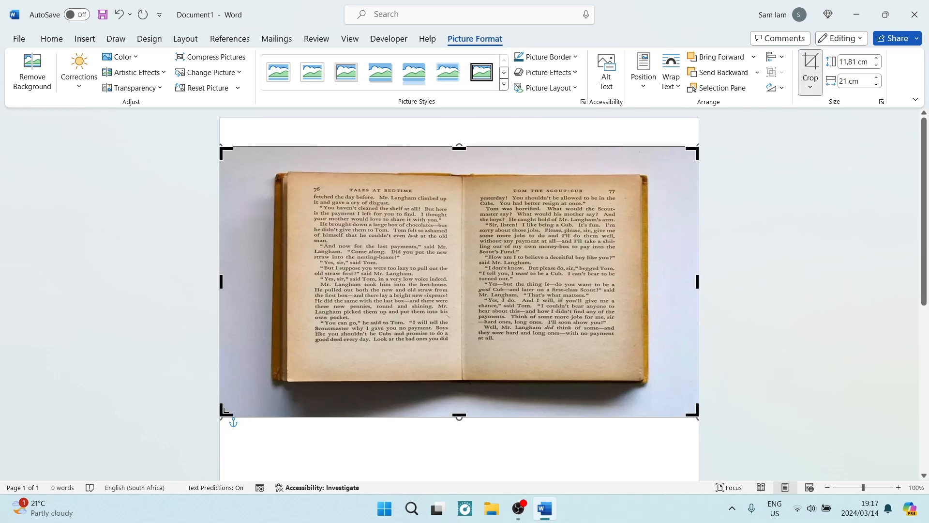
left_click_drag(224, 410, 311, 342)
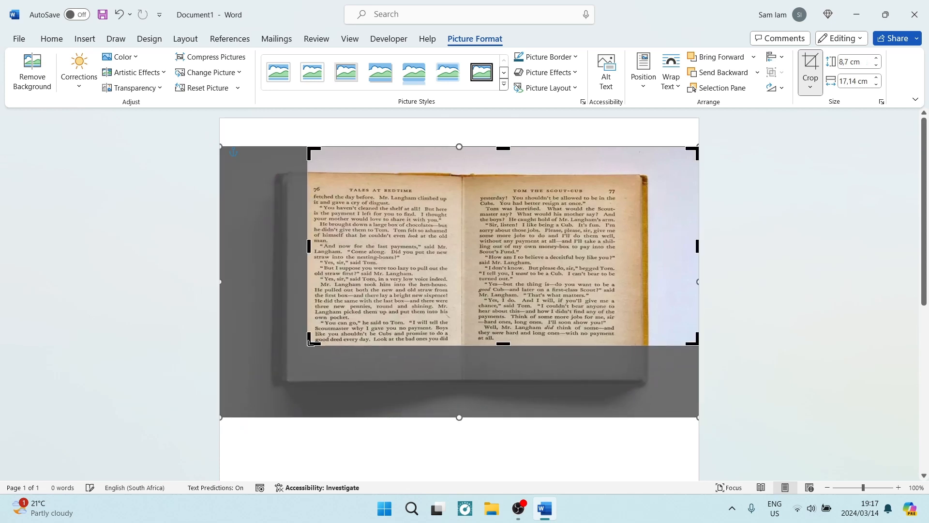
left_click_drag(697, 149, 627, 191)
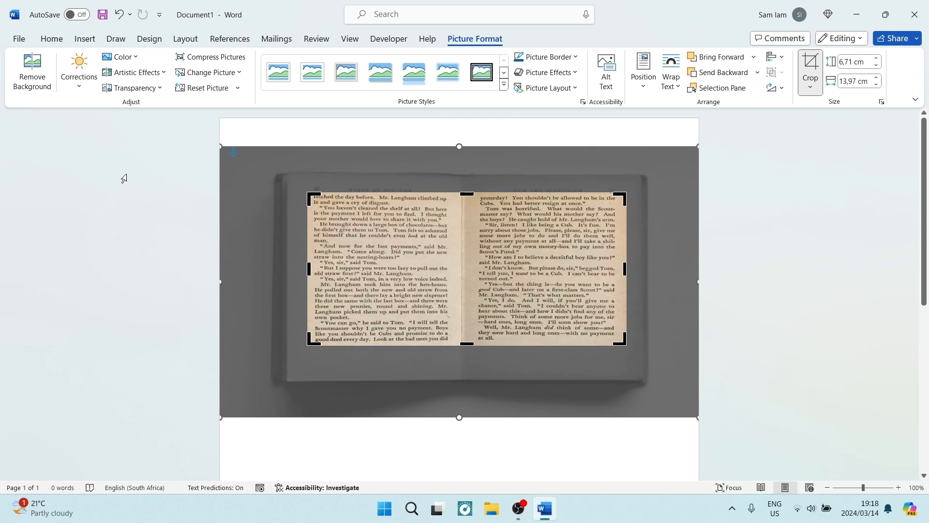
Save the document as a PDF named Image to Text in the Downloads folder on this PC.
left_click(49, 41)
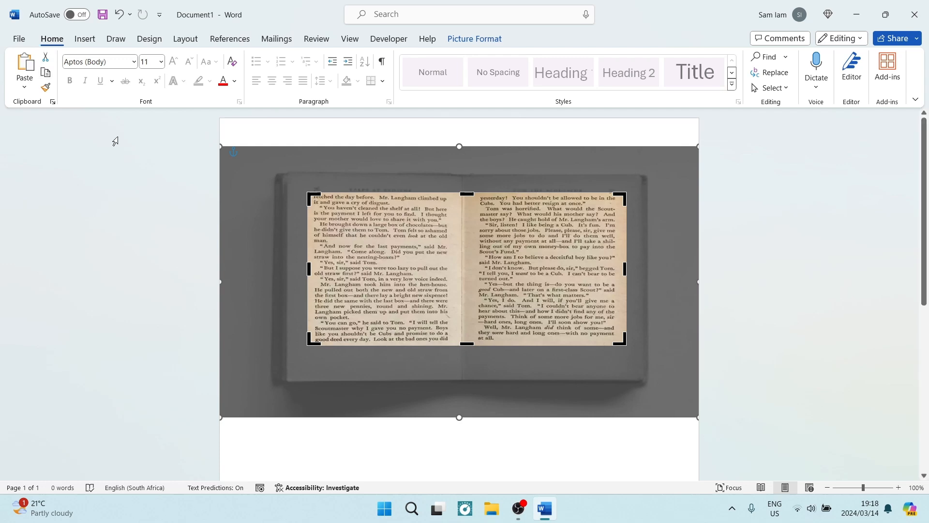
left_click(17, 39)
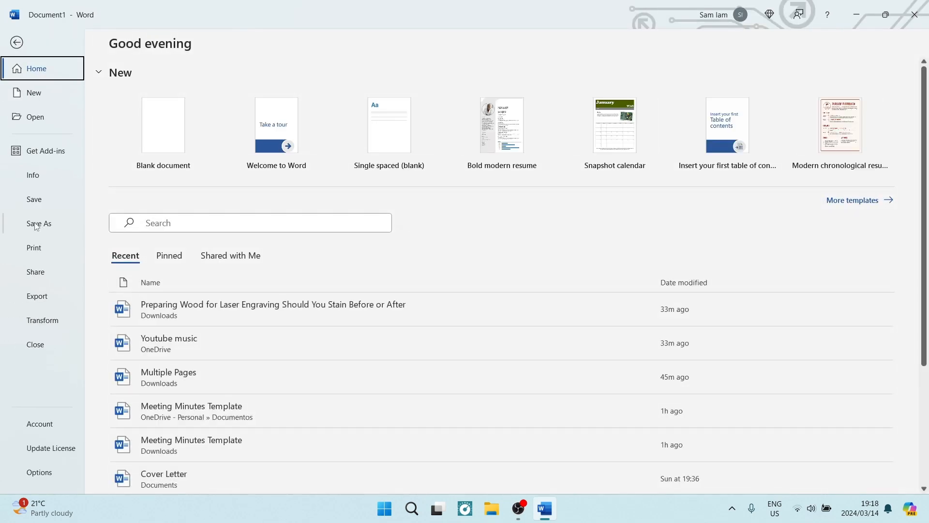
left_click(37, 225)
left_click(158, 191)
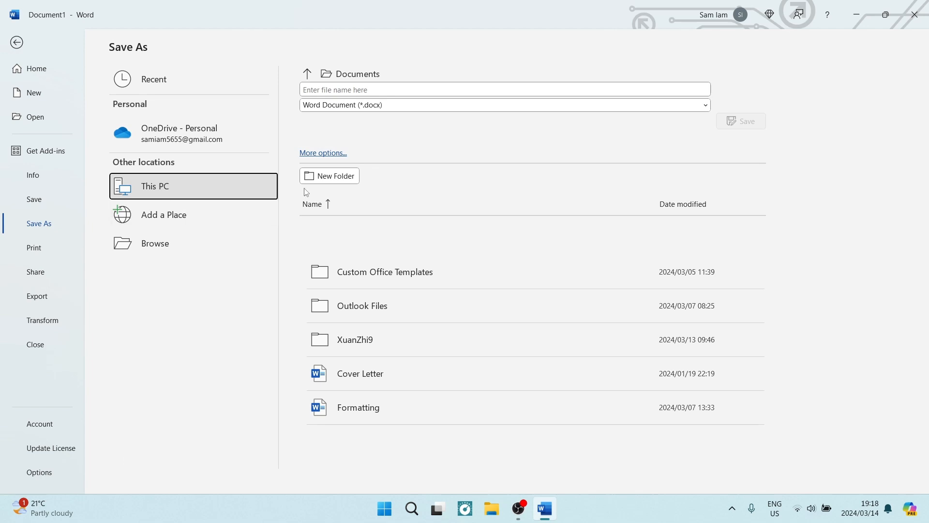
left_click(307, 74)
left_click(376, 293)
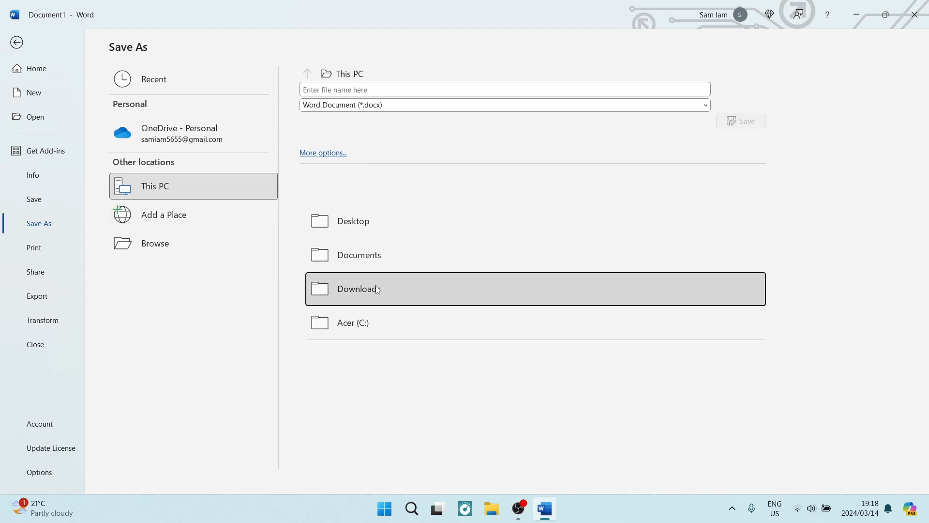
left_click(391, 90)
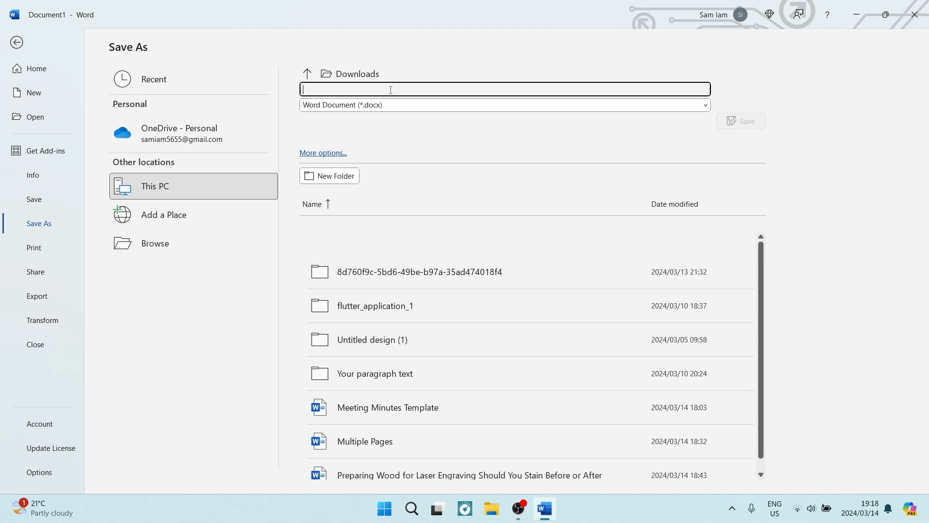
type("l")
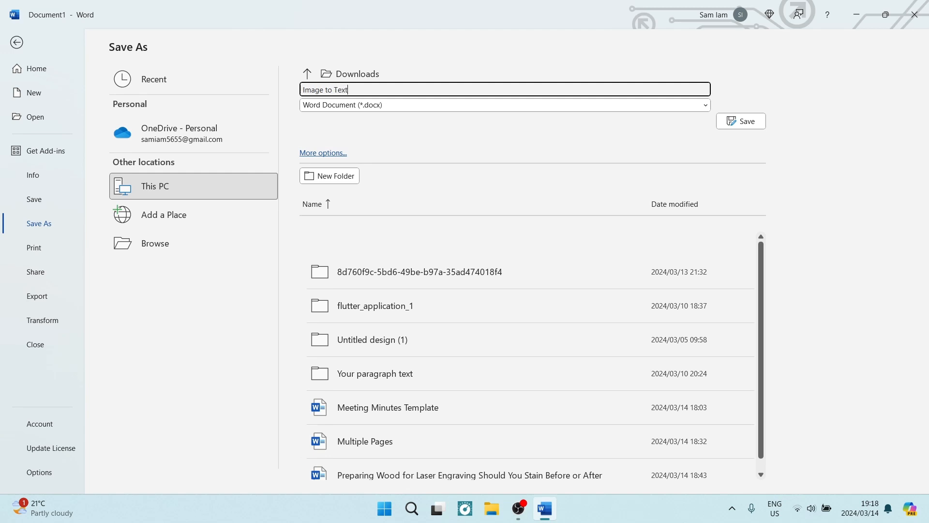
left_click(383, 108)
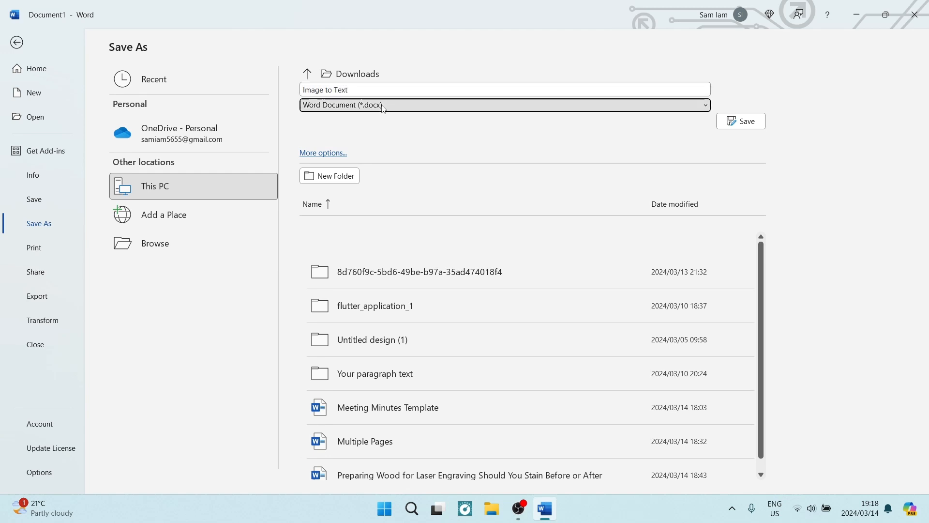
left_click(335, 188)
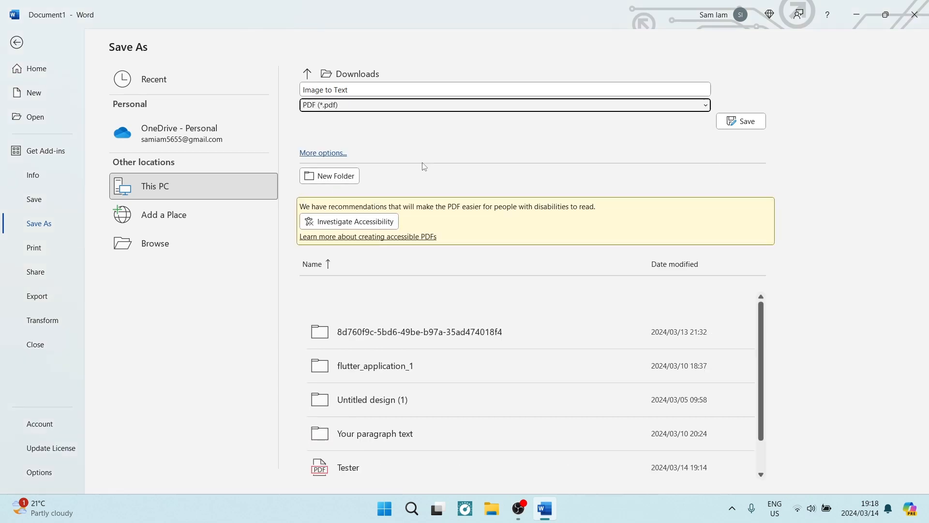
left_click(740, 124)
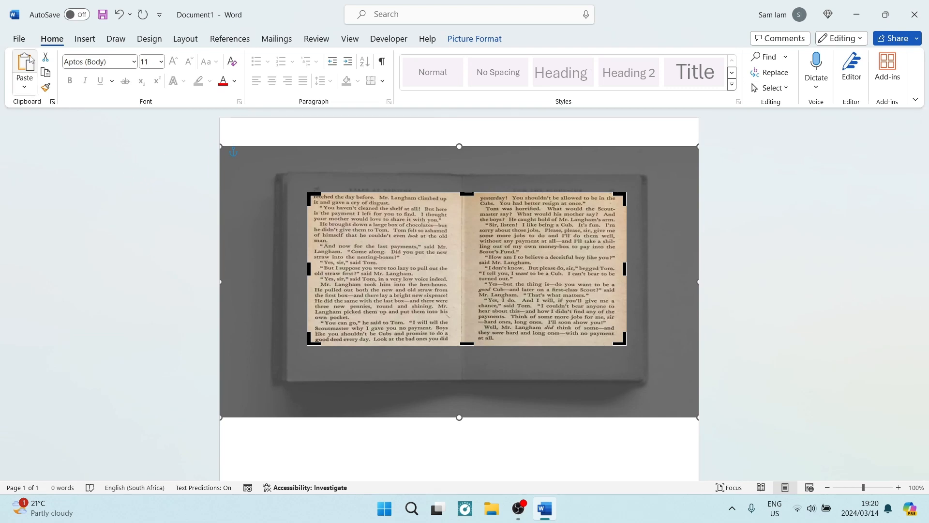
Create a new blank document.
left_click(19, 38)
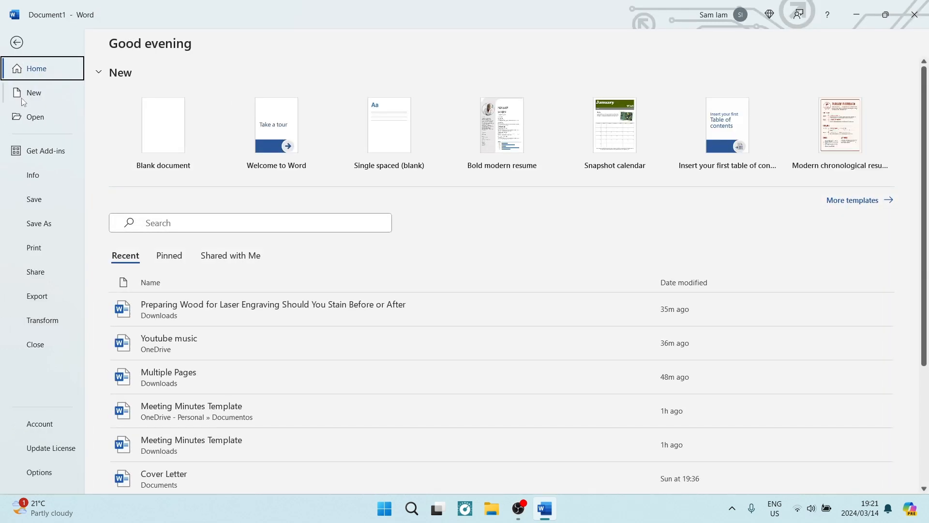
left_click(34, 93)
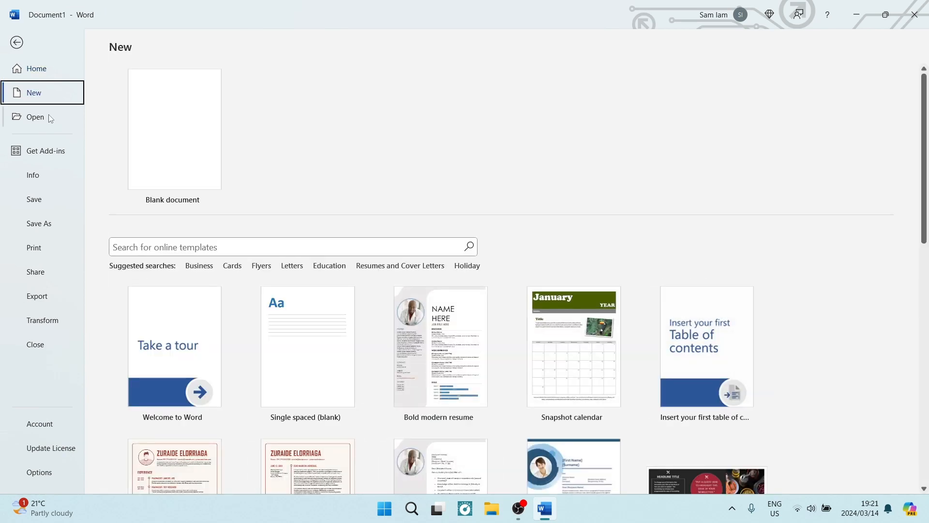
left_click(164, 116)
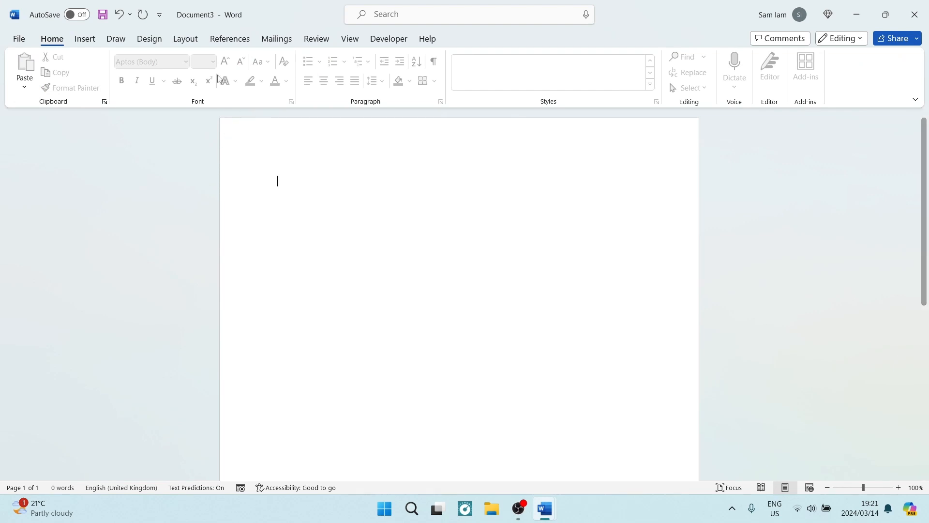
Switch the new document to Outline view and turn on the master document's Show Document option.
left_click(350, 39)
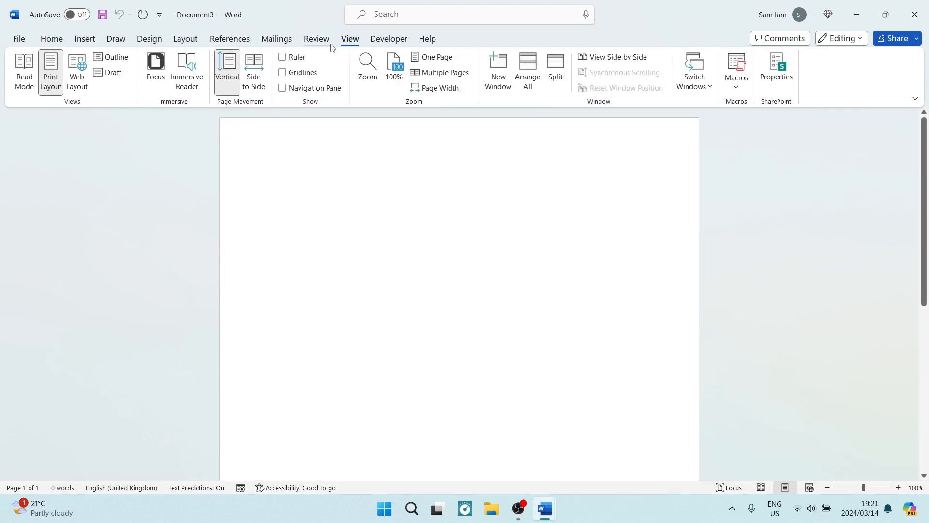
left_click(120, 62)
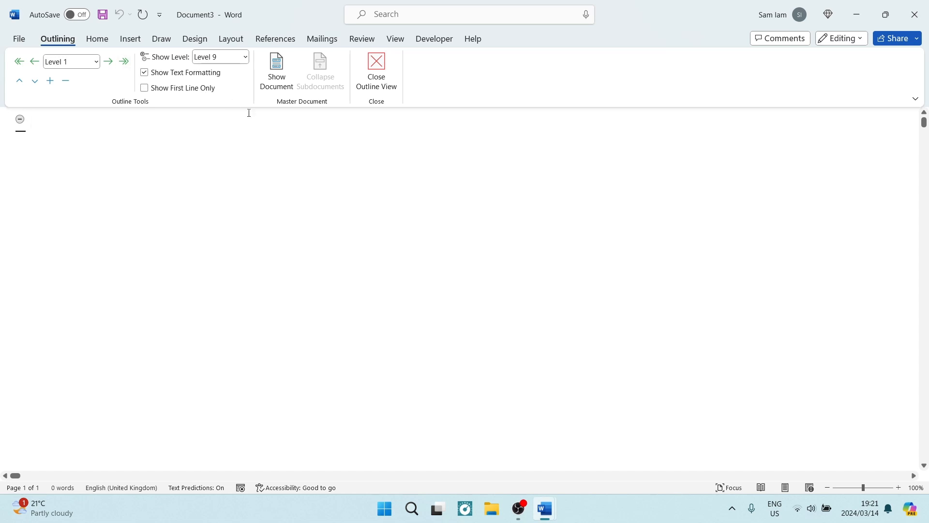
left_click(285, 77)
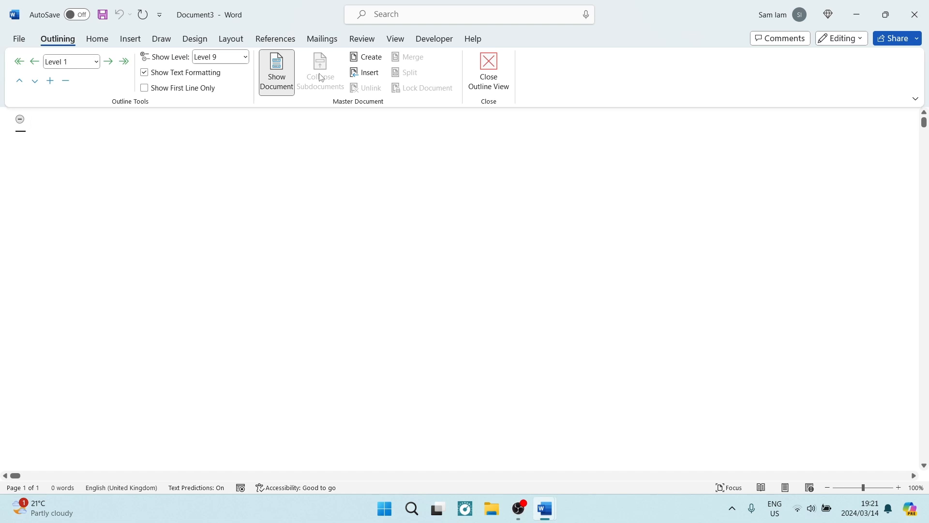
Insert the Image to Text PDF from Downloads as a subdocument, accepting its conversion to editable text.
left_click(371, 73)
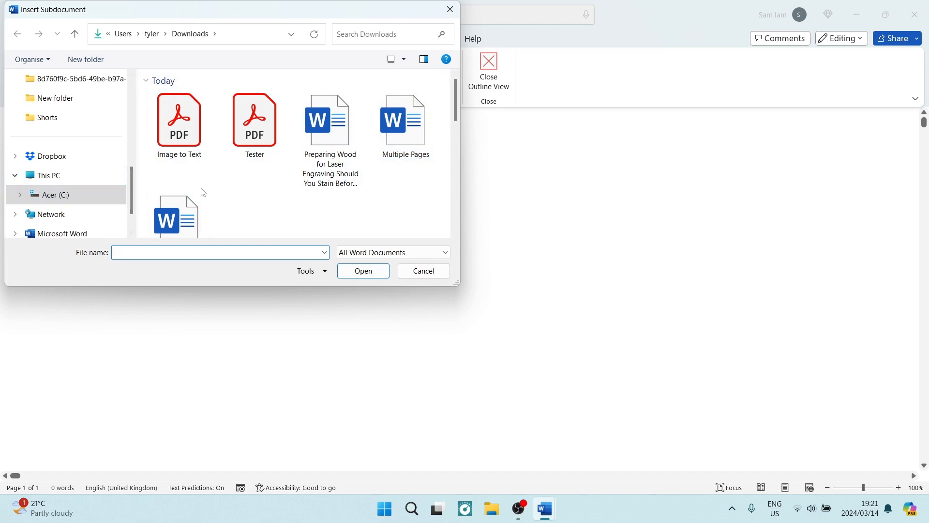
left_click(183, 156)
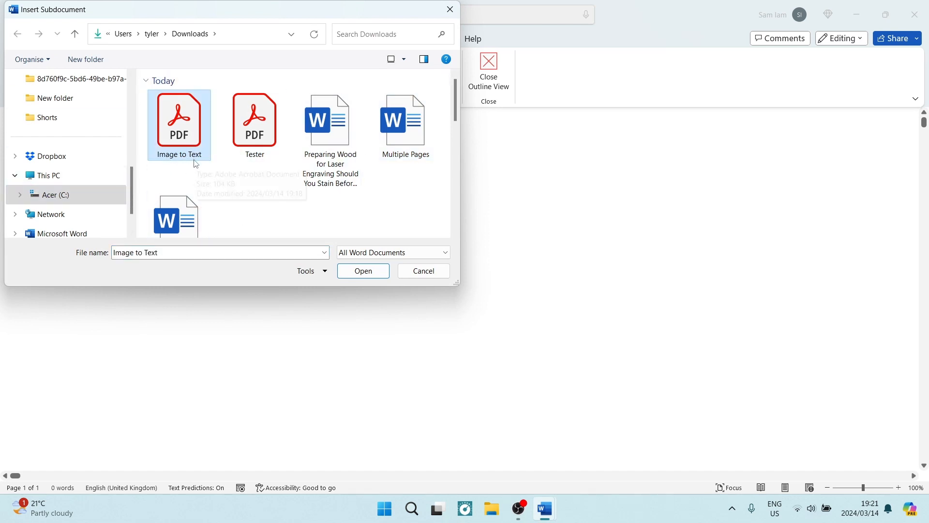
left_click(348, 271)
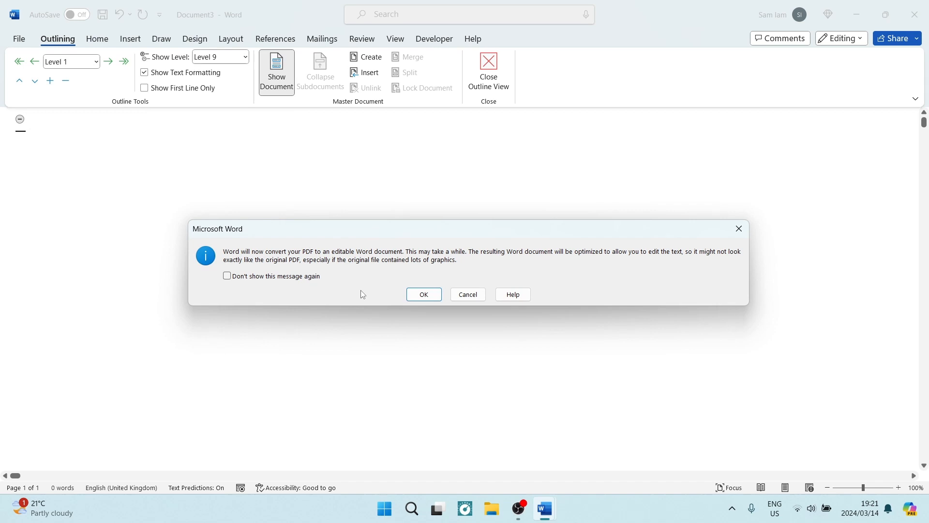
left_click(424, 295)
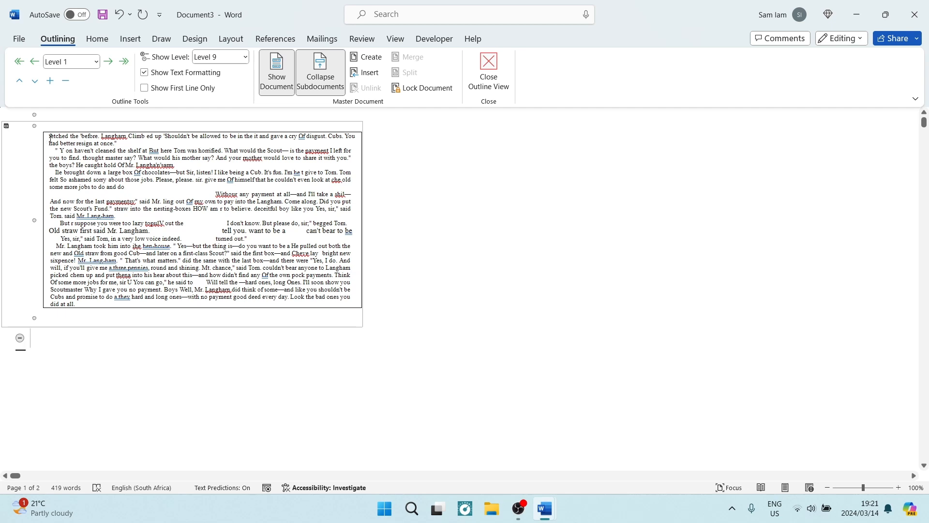
Copy the converted text from the subdocument's table, close Outline view, and paste the text below the table.
left_click_drag(51, 136, 221, 305)
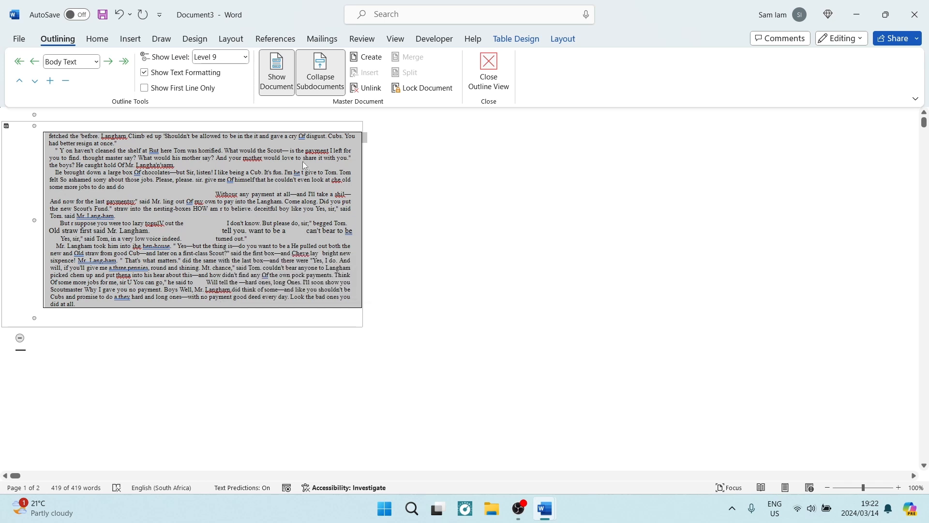
left_click(488, 72)
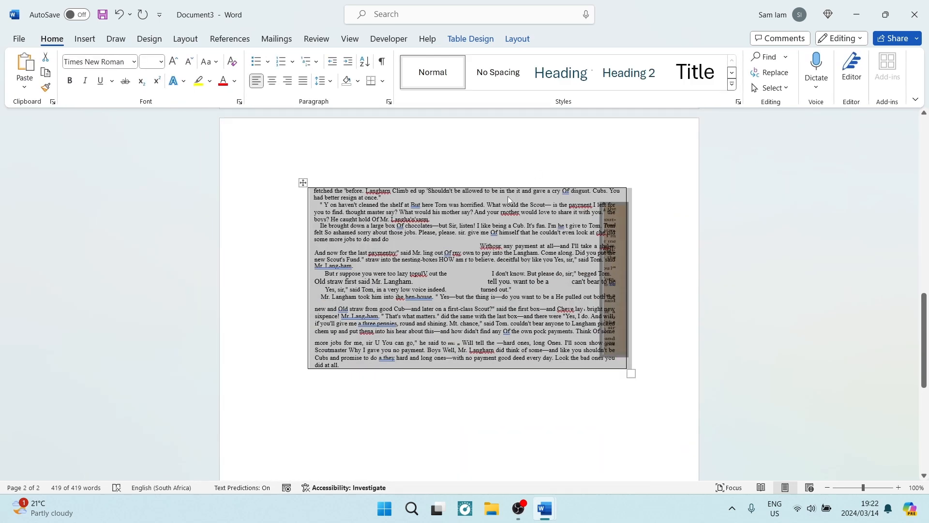
scroll(532, 363, "down", 3)
left_click(617, 372)
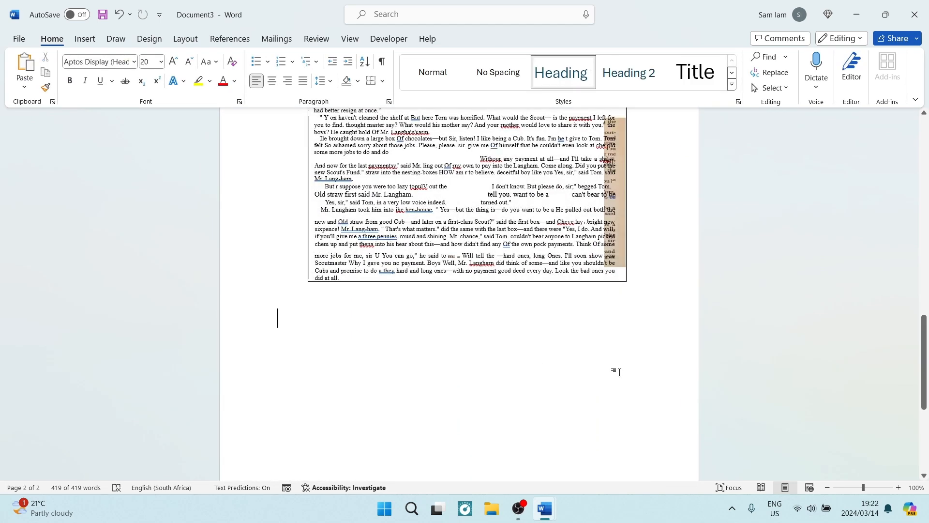
key("ctrl+v")
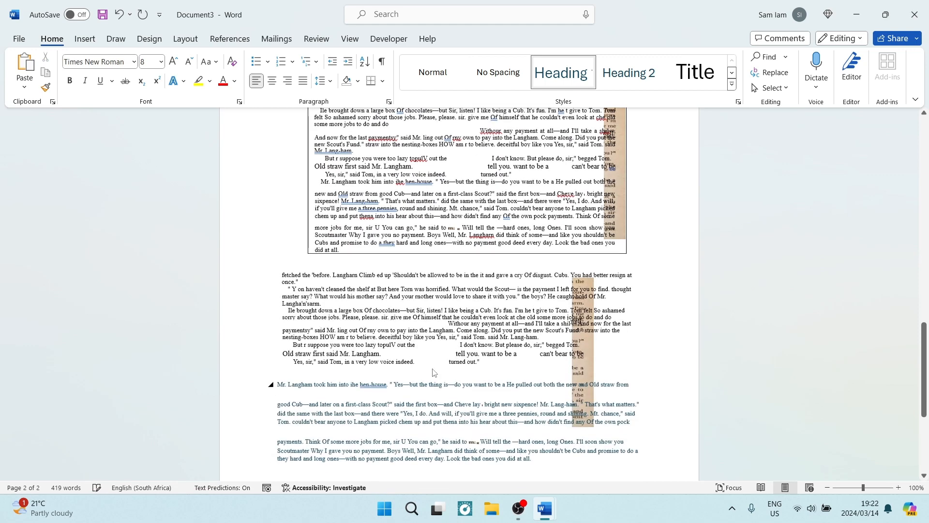
Clear the contents of the original bordered table above the pasted text and delete the table itself.
left_click(473, 229)
scroll(384, 213, "up", 1)
scroll(383, 214, "up", 1)
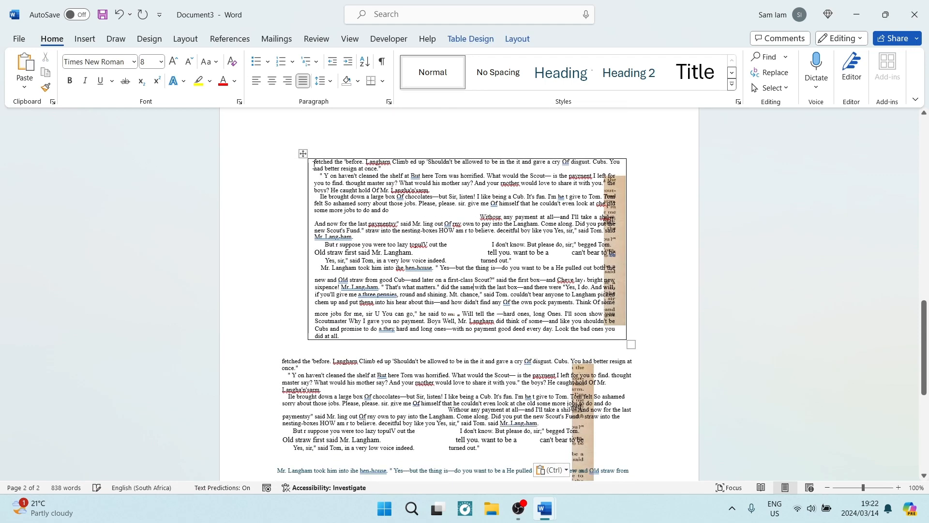
left_click(303, 155)
key("Delete")
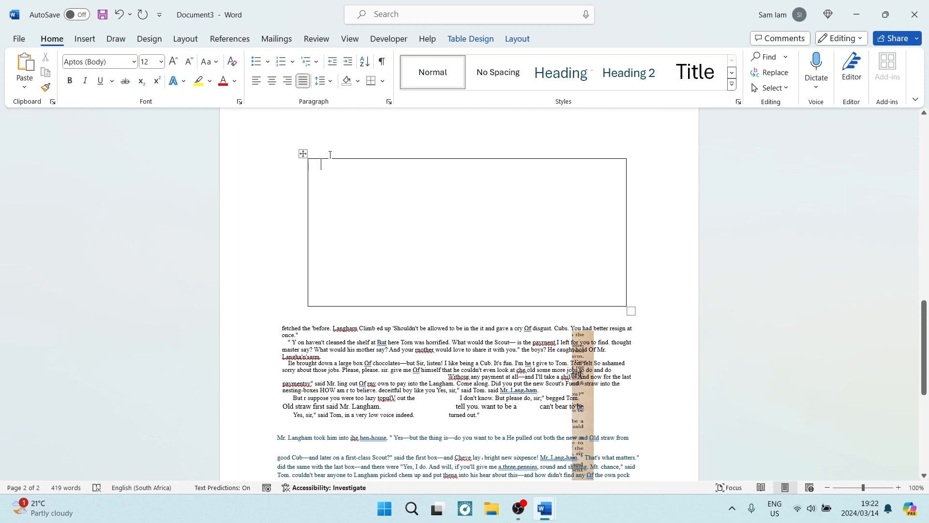
left_click(470, 39)
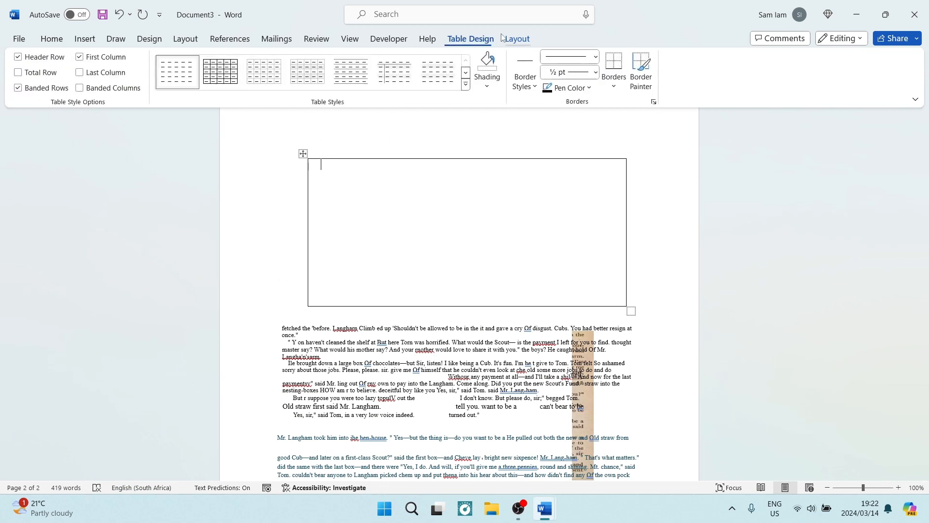
left_click(514, 38)
left_click(188, 73)
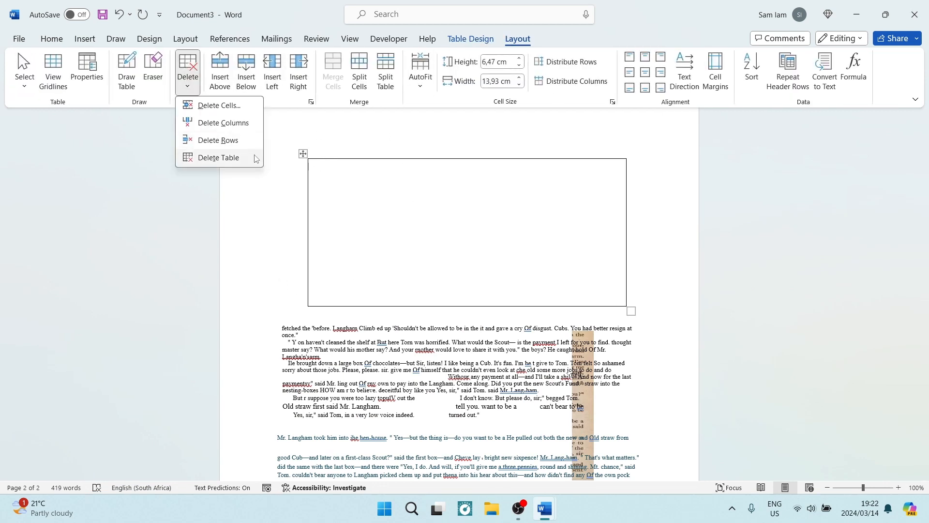
left_click(209, 157)
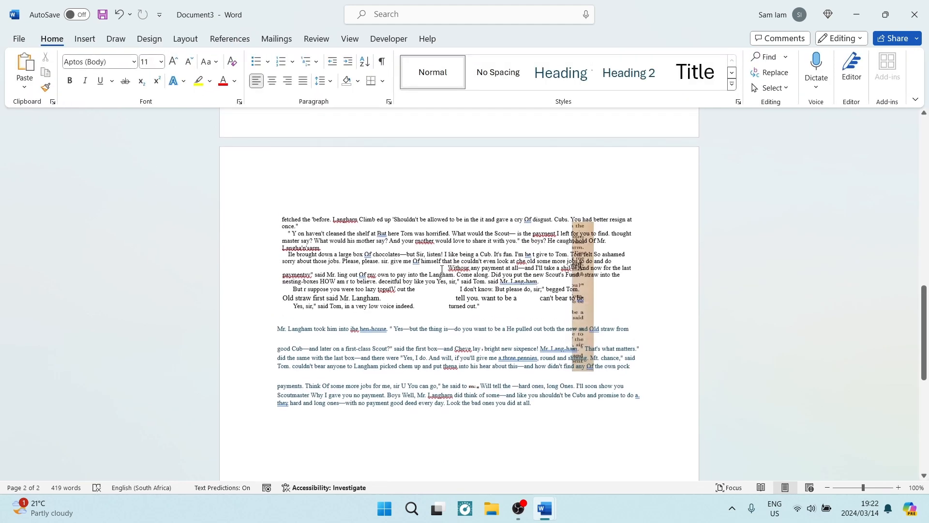
Add blank lines below the pasted text and paste the copied text there again, keeping text only.
scroll(442, 269, "up", 7)
scroll(439, 265, "down", 7)
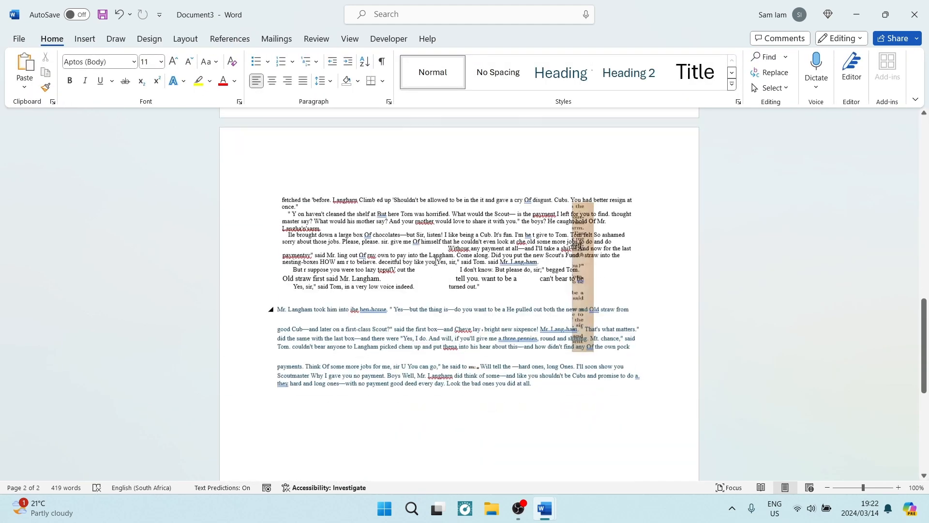
scroll(435, 262, "down", 1)
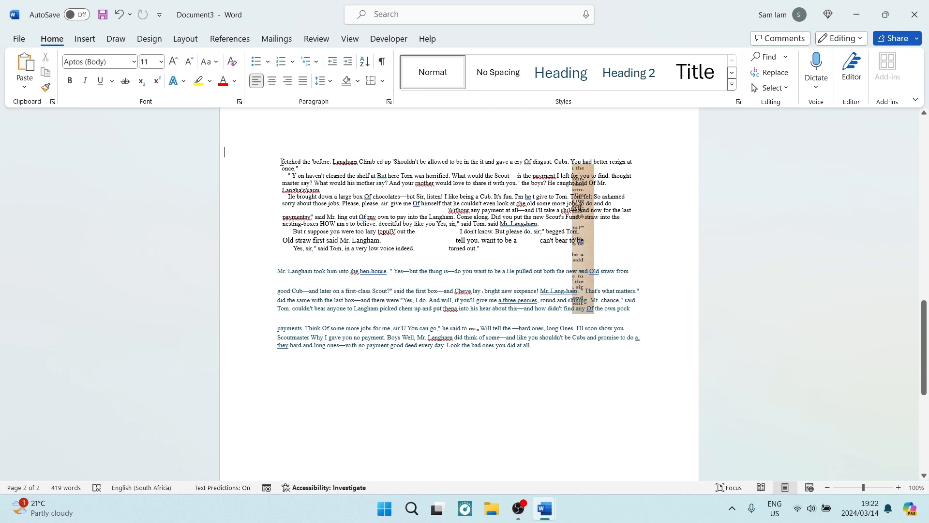
left_click(561, 379)
key("Return")
key("Return")
scroll(446, 402, "down", 2)
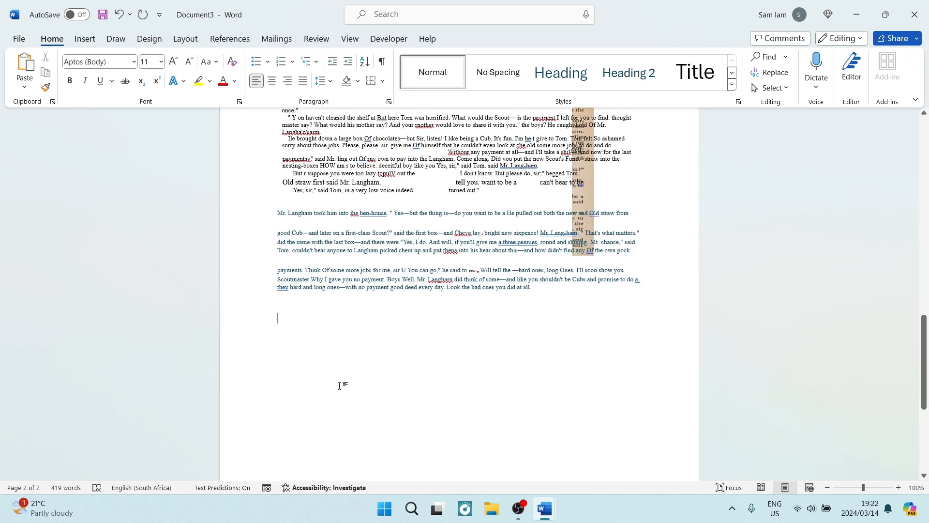
right_click(298, 307)
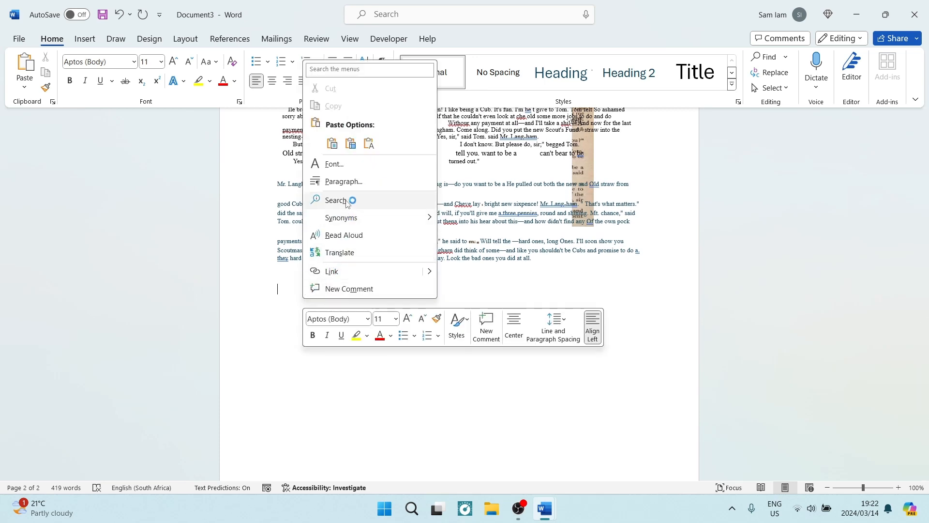
left_click(368, 145)
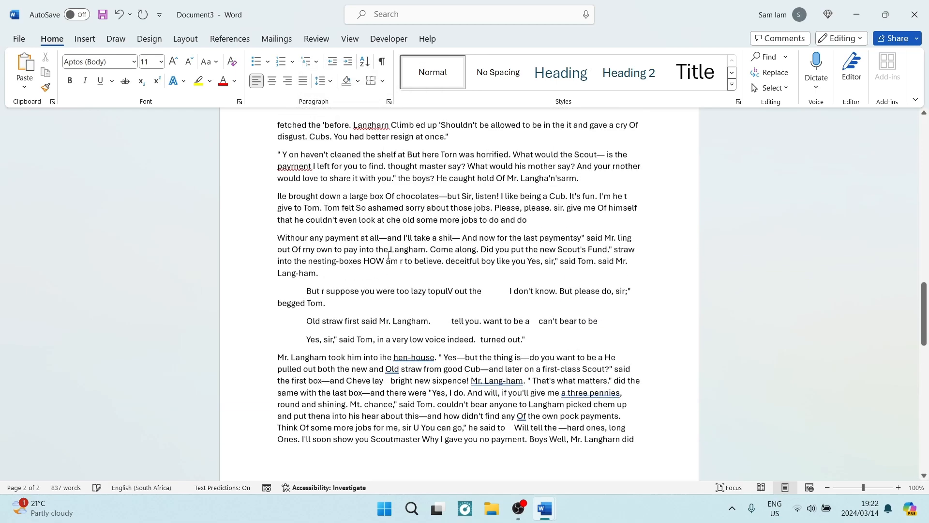
Review the text-only copy through to its end, highlighting the part from "fetched the" to "in a very low voice".
scroll(388, 255, "up", 3)
left_click_drag(277, 215, 445, 429)
scroll(414, 342, "down", 5)
scroll(414, 343, "down", 8)
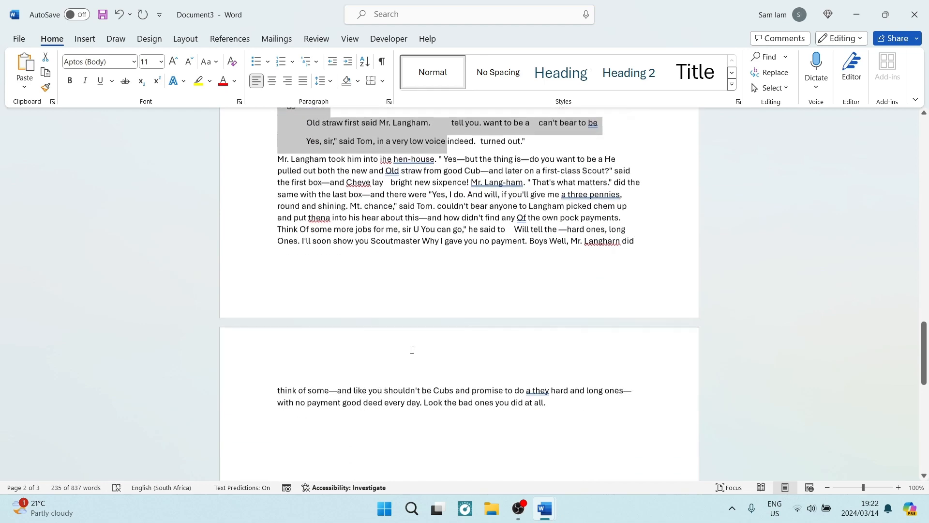
scroll(422, 348, "up", 7)
scroll(425, 350, "up", 3)
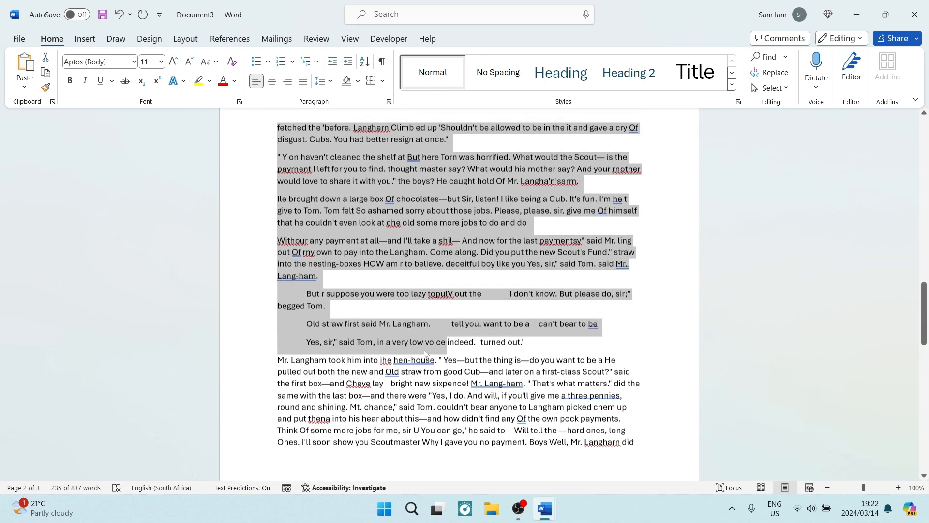
In Document1, crop the book picture to its left page, and shift the image inside the crop frame to show the right page.
mouse_move(546, 515)
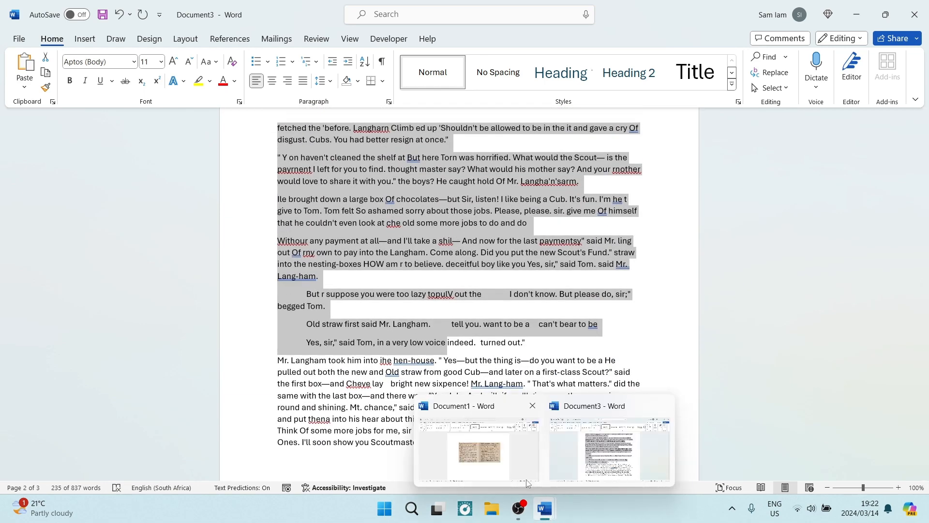
left_click(512, 454)
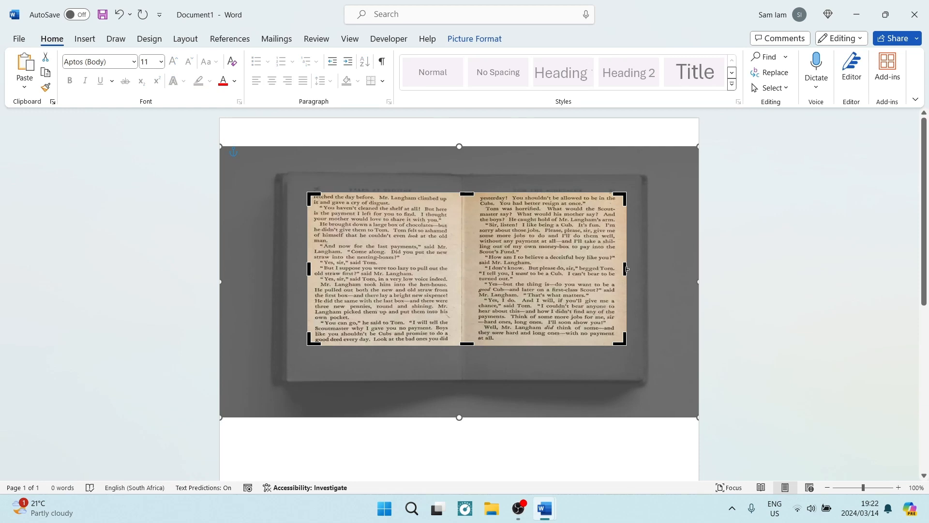
left_click_drag(625, 269, 457, 294)
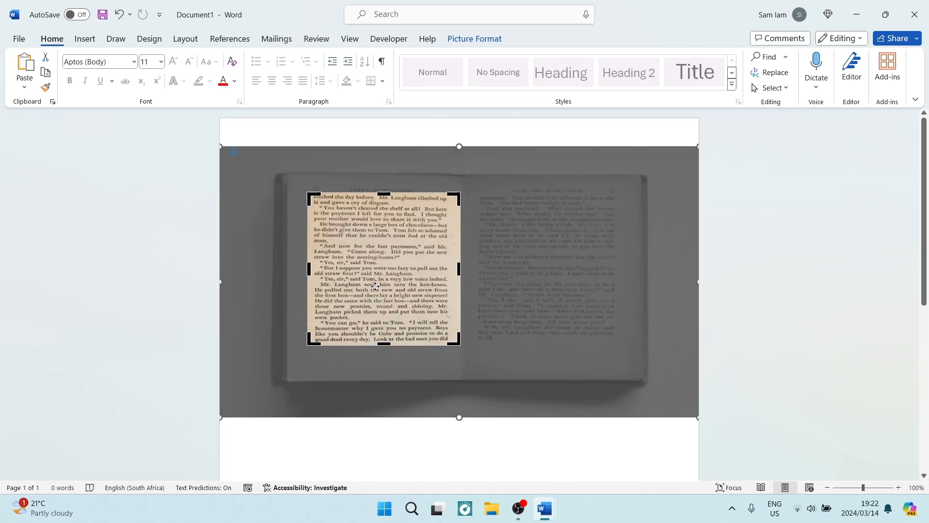
left_click_drag(385, 273, 228, 270)
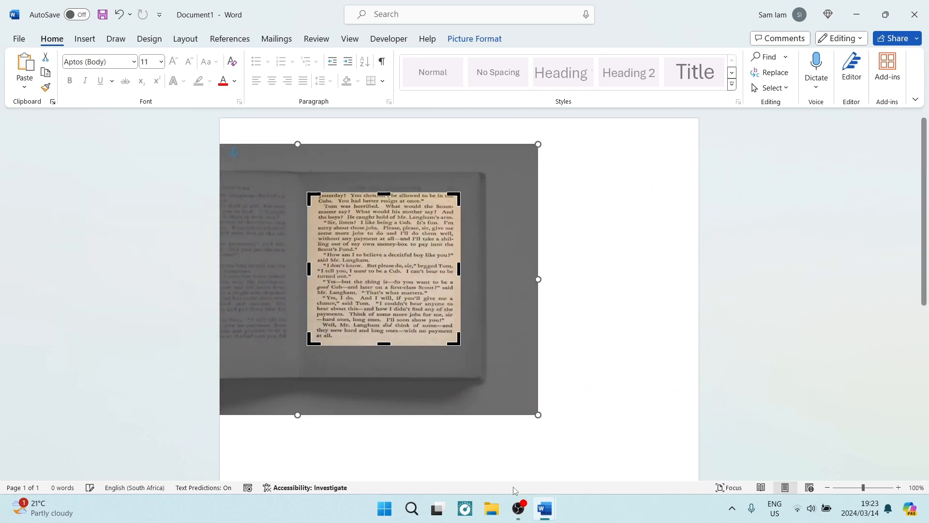
Return to Document3 and review the text-only copy down to its last lines on the final page.
mouse_move(542, 514)
left_click(600, 446)
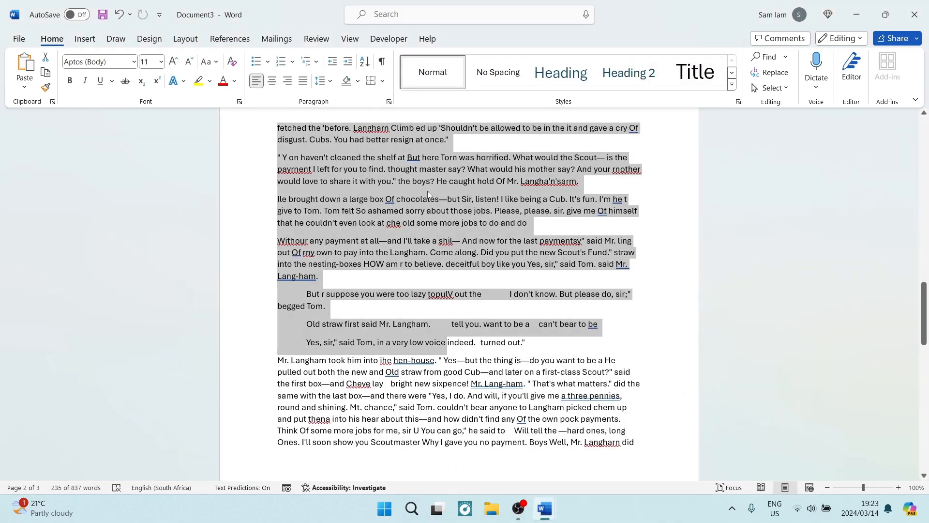
scroll(428, 191, "up", 3)
scroll(430, 200, "down", 12)
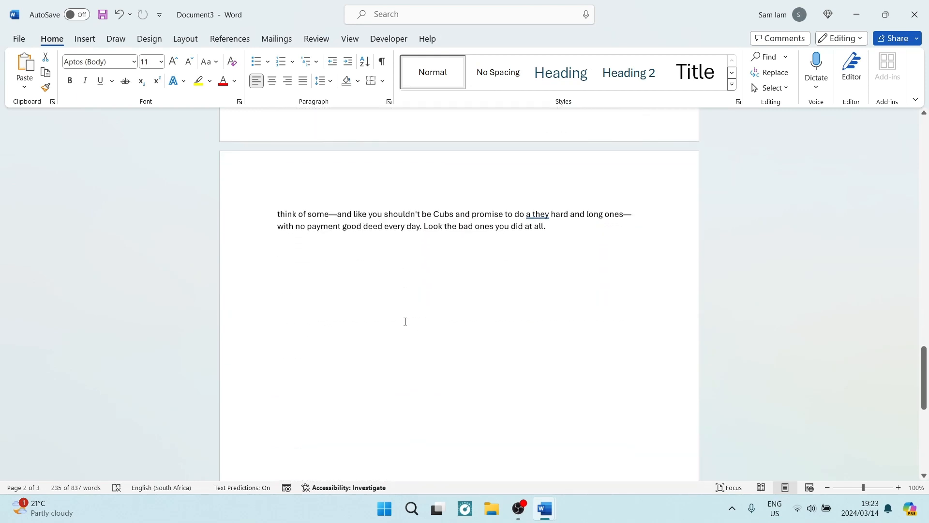
key("ctrl+v")
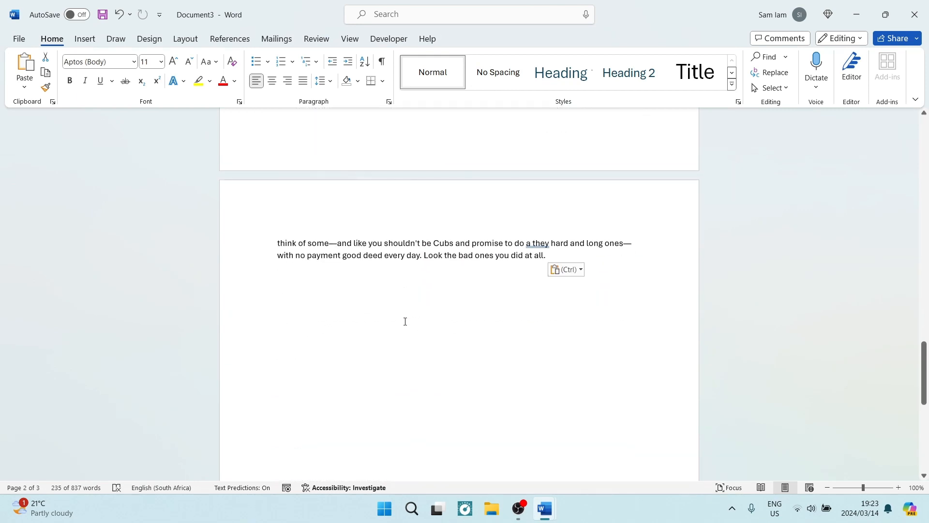